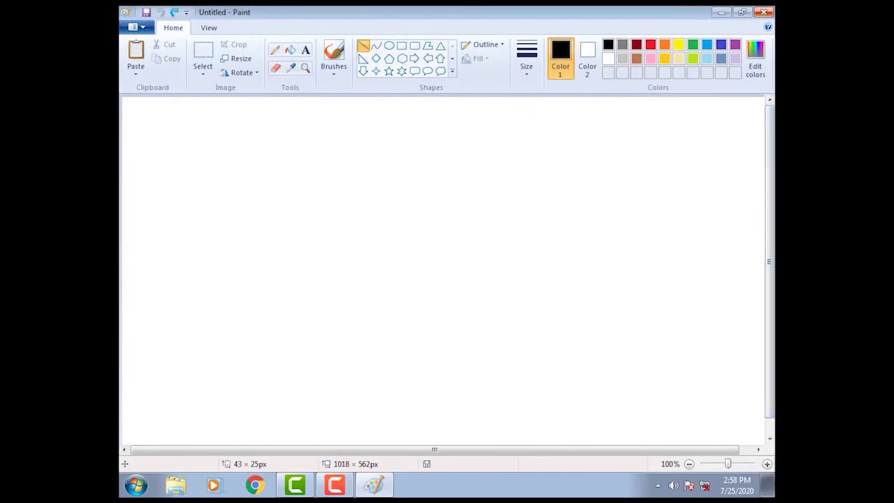
# - Draw a lower oval outline near the canvas centre and a slightly adjusted second oval above it
pyautogui.click(389, 45)
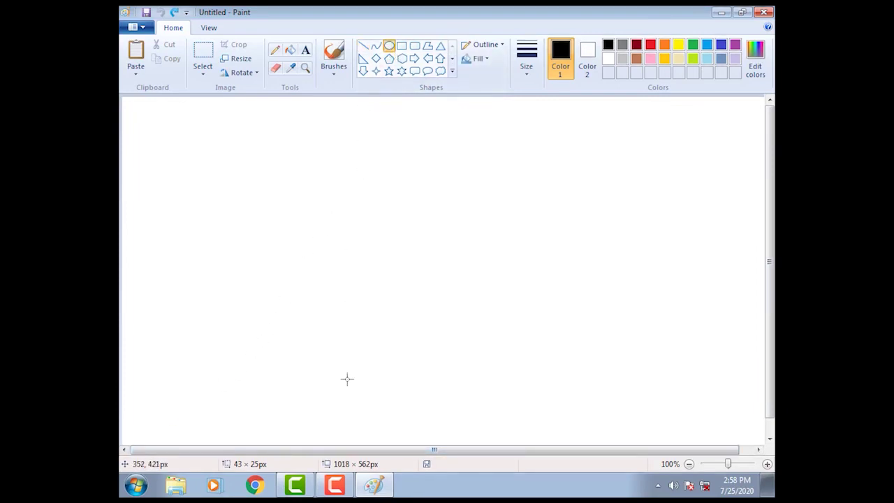
pyautogui.click(357, 284)
pyautogui.moveTo(357, 284); pyautogui.dragTo(467, 329)
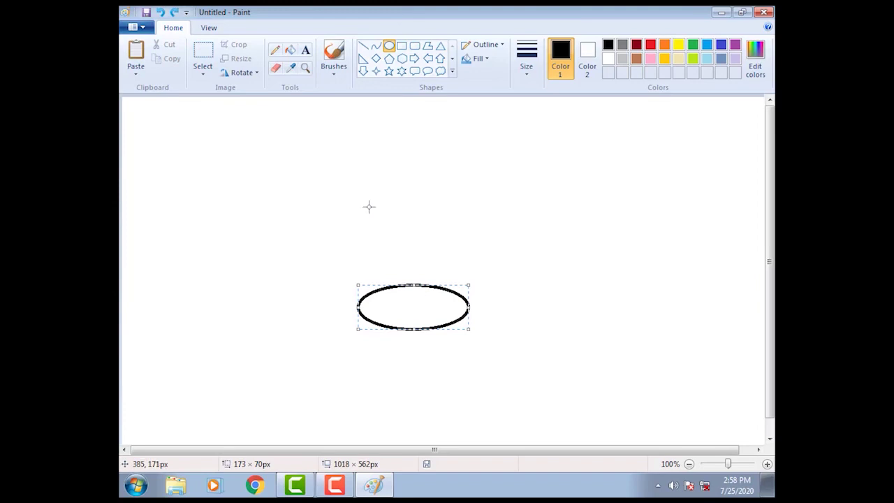
pyautogui.moveTo(350, 207); pyautogui.dragTo(457, 247)
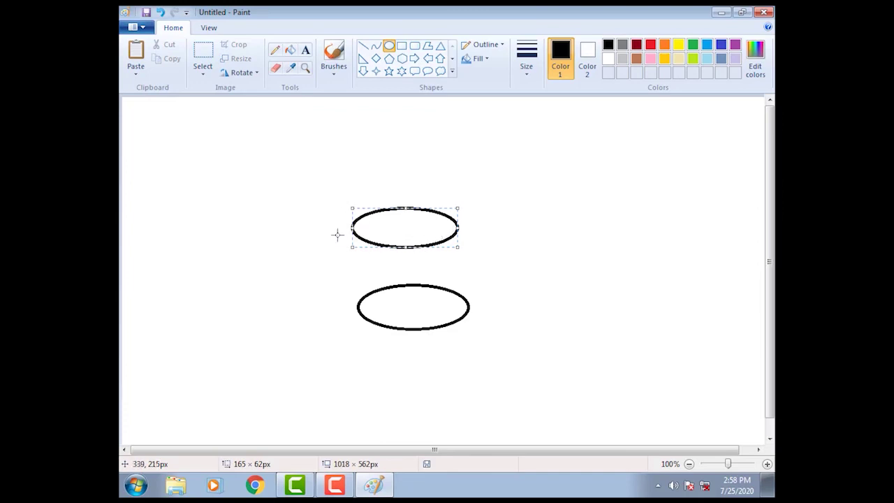
pyautogui.moveTo(347, 224); pyautogui.dragTo(354, 227)
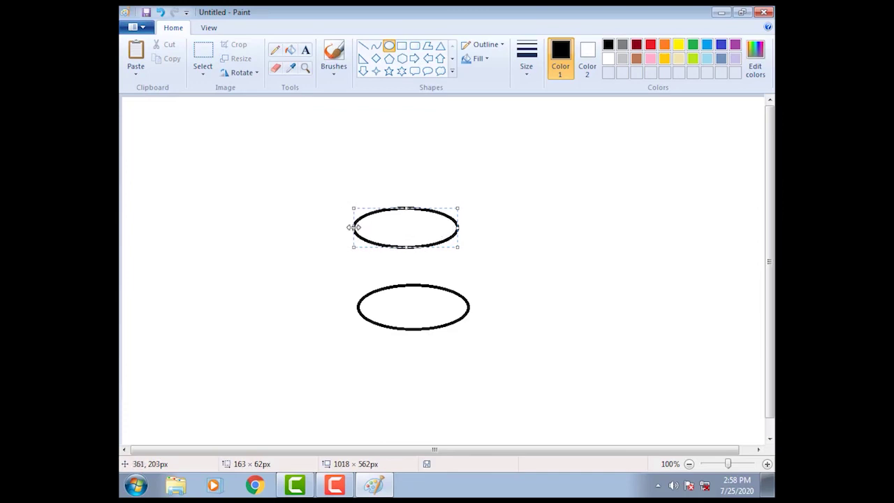
pyautogui.click(363, 48)
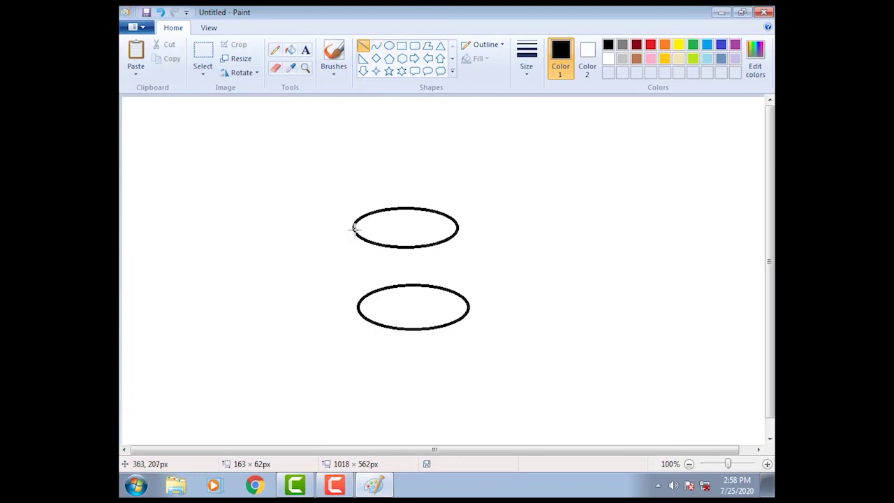
# - Draw straight left and right sides joining the two ovals into a drum
pyautogui.click(354, 228)
pyautogui.moveTo(354, 228); pyautogui.dragTo(356, 306)
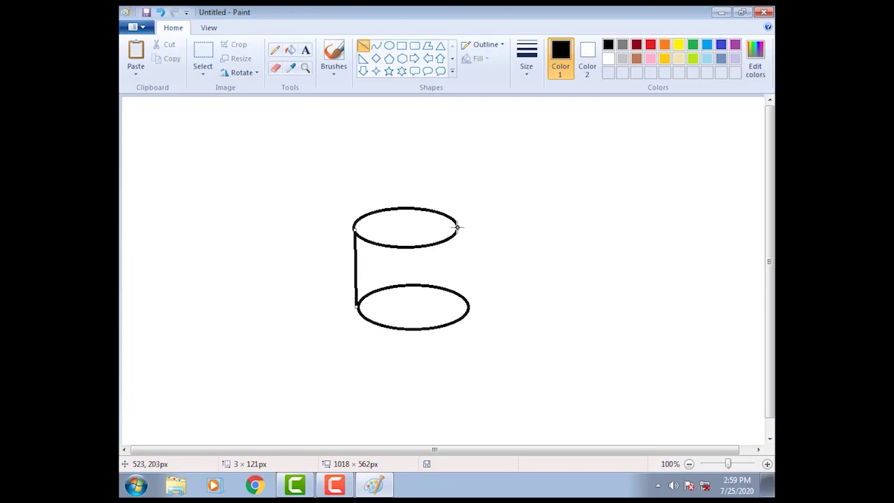
pyautogui.moveTo(458, 227); pyautogui.dragTo(466, 302)
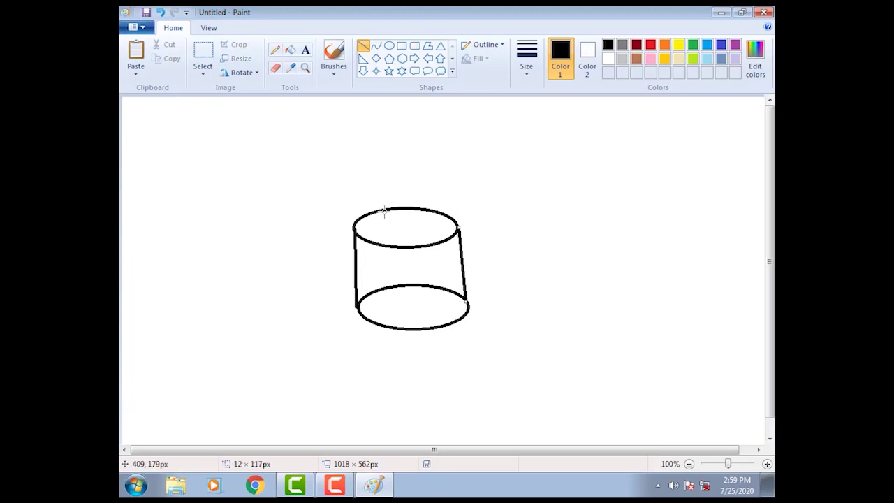
# - Draw two parallel diagonal drumsticks rising from the top oval
pyautogui.moveTo(384, 210); pyautogui.dragTo(446, 166)
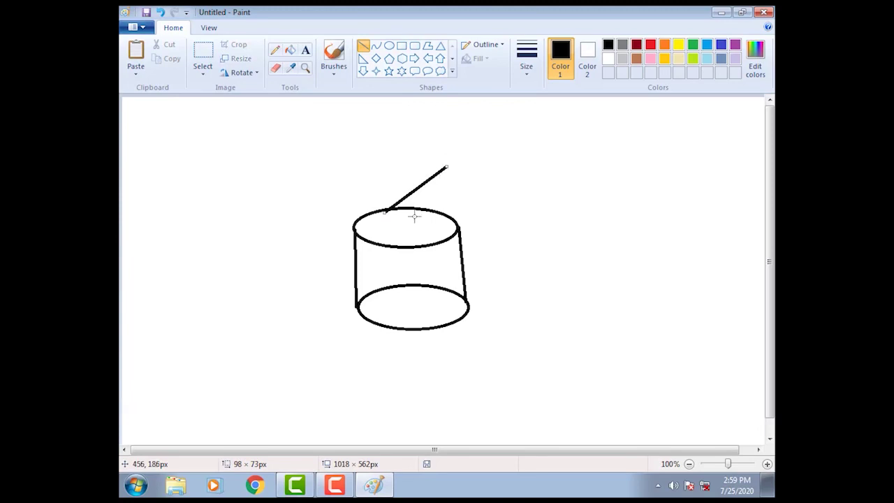
pyautogui.moveTo(414, 217); pyautogui.dragTo(474, 173)
pyautogui.click(382, 210)
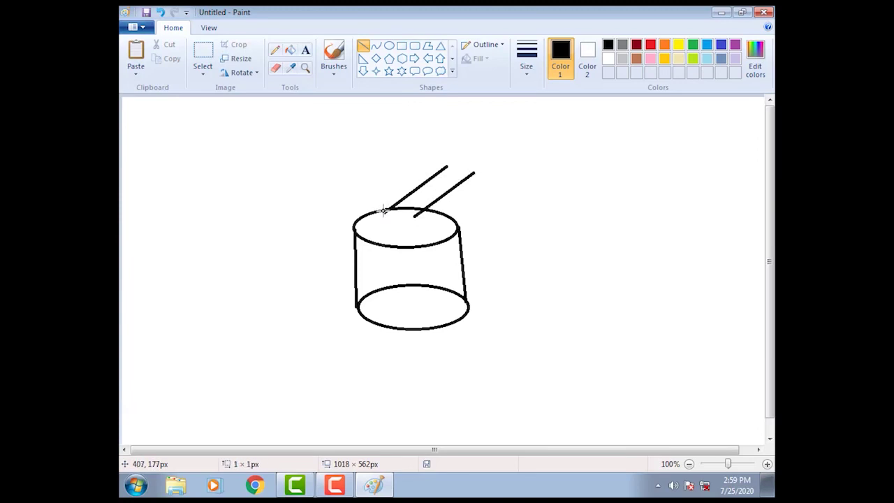
pyautogui.moveTo(383, 209); pyautogui.dragTo(385, 213)
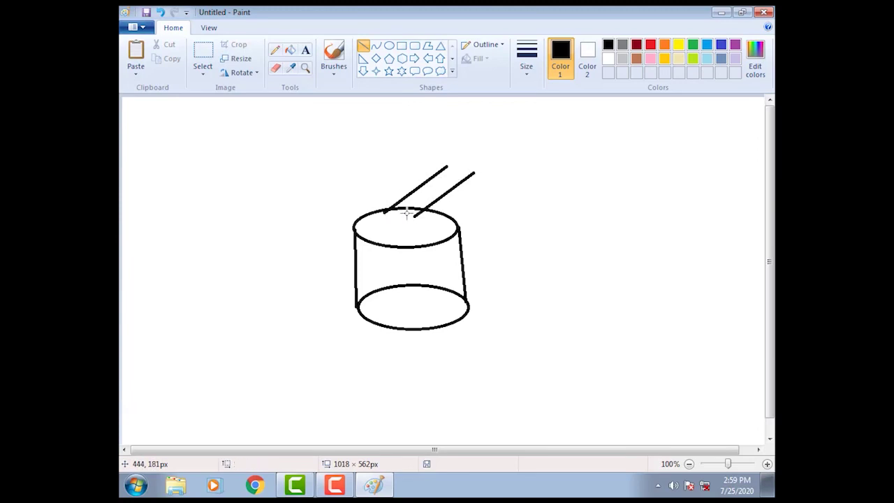
pyautogui.click(143, 30)
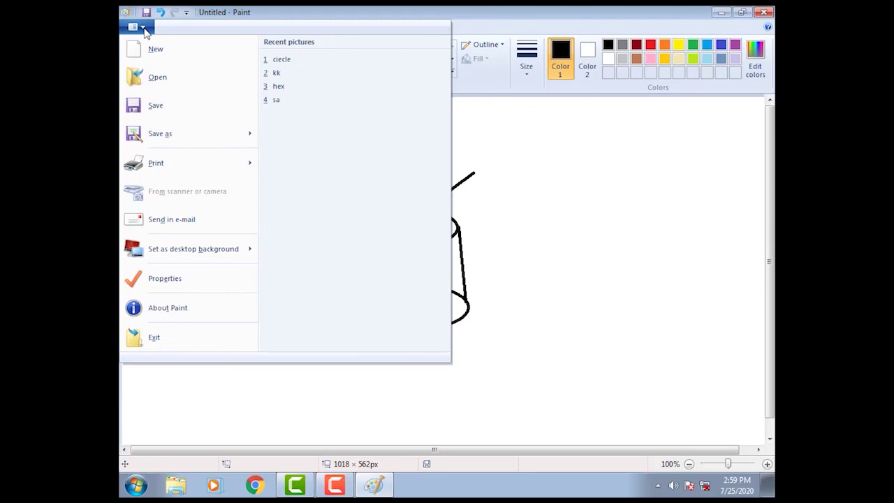
# - Save the picture with Save as under the file name 'drum'
pyautogui.moveTo(158, 138)
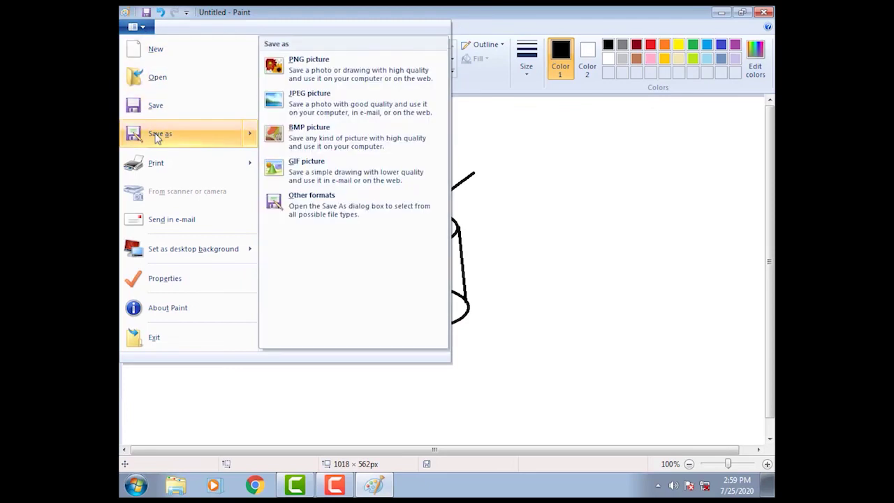
pyautogui.click(158, 138)
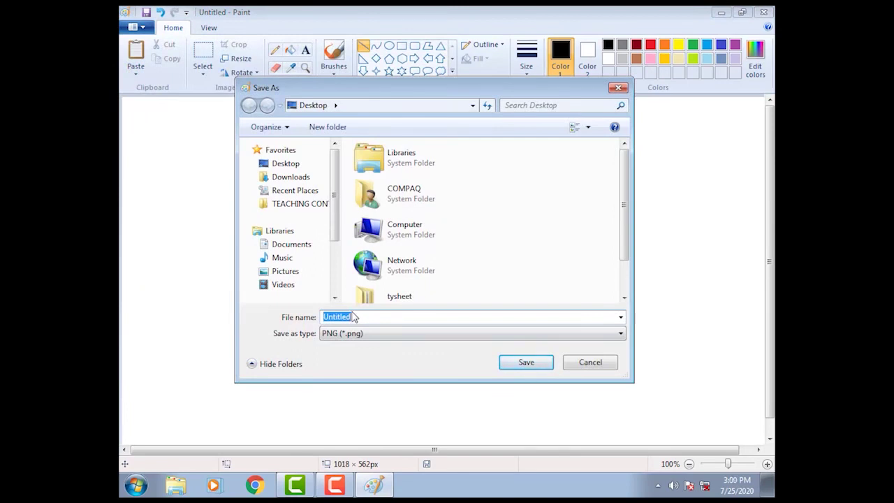
pyautogui.press('BackSpace')
pyautogui.write('drum')
pyautogui.click(526, 362)
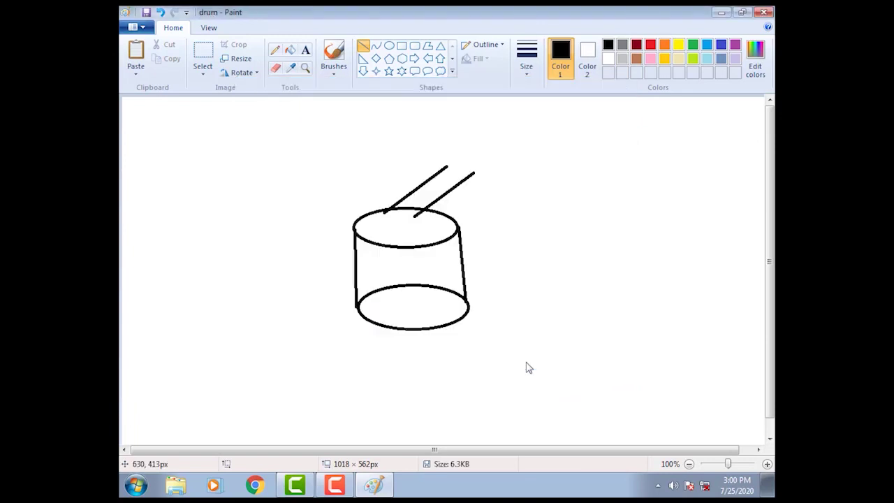
# - Box the whole drum with a rectangular selection and cut it from the canvas
pyautogui.click(202, 74)
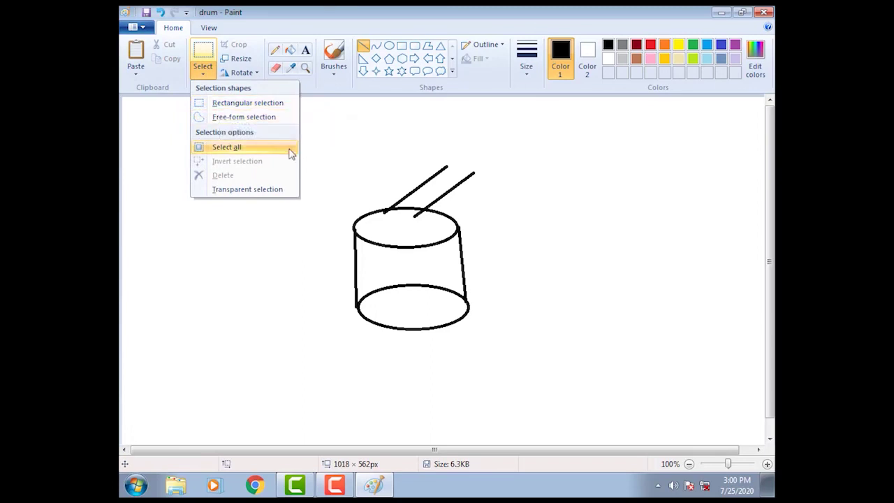
pyautogui.click(269, 105)
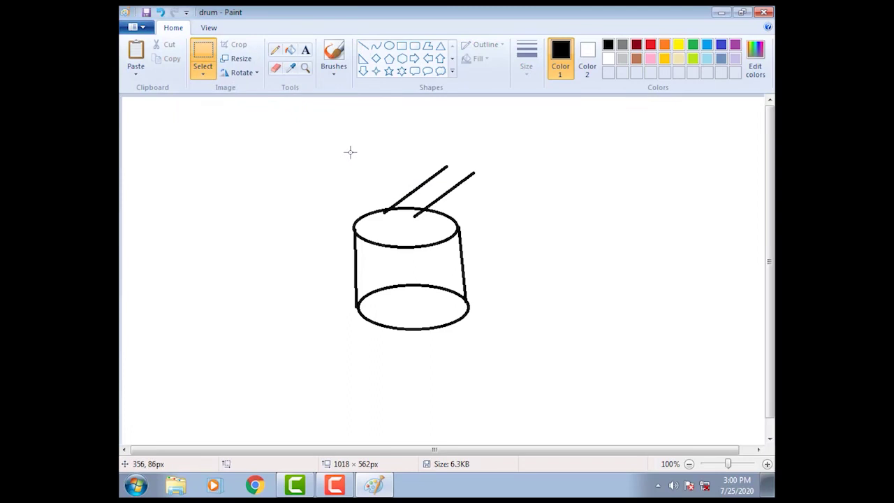
pyautogui.moveTo(349, 151); pyautogui.dragTo(486, 349)
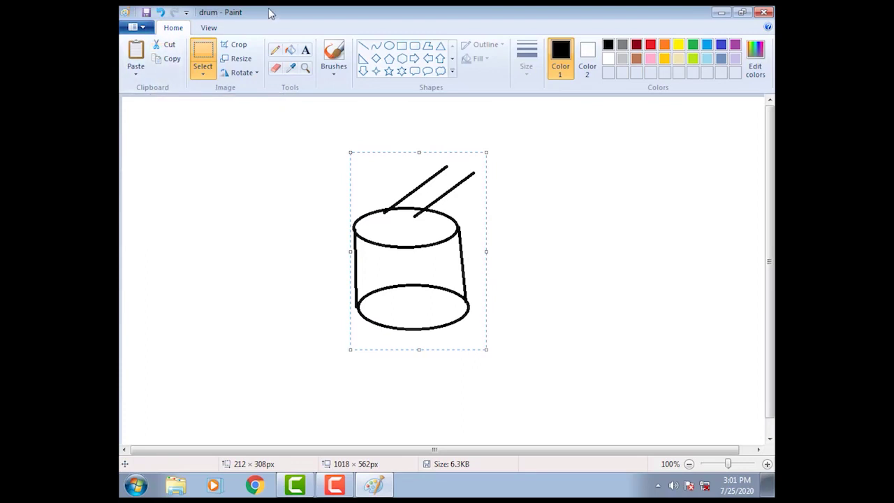
pyautogui.click(168, 46)
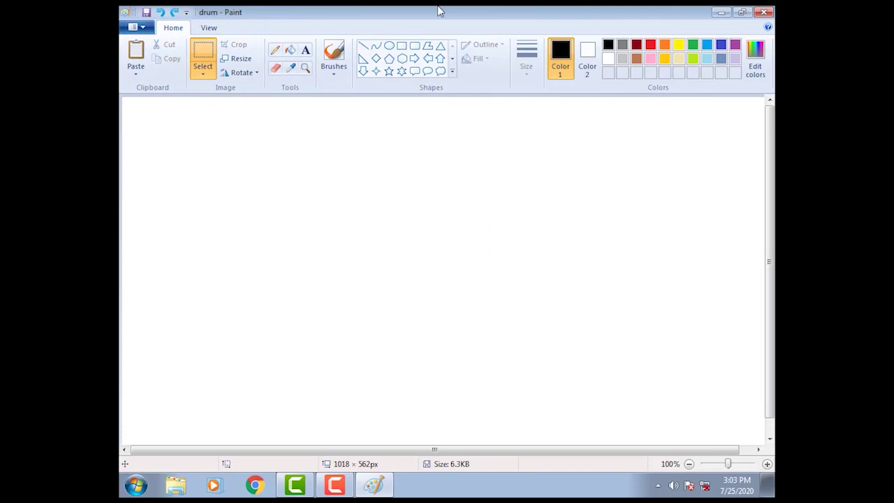
pyautogui.click(136, 79)
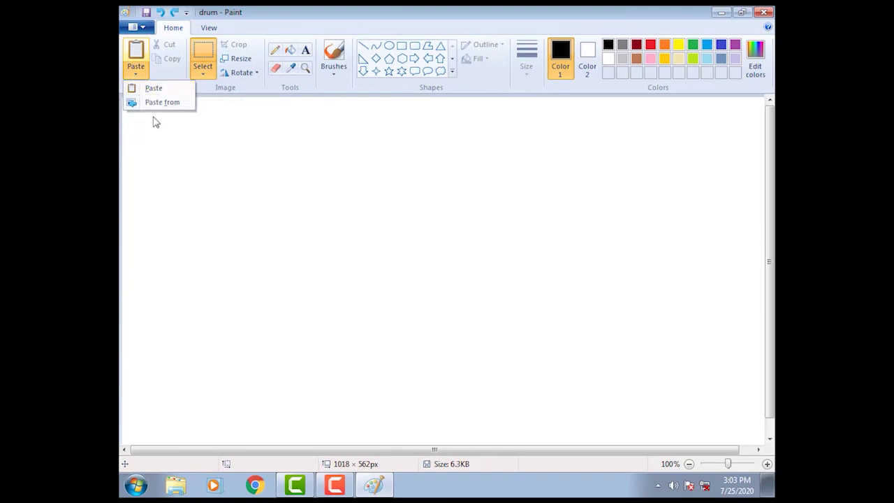
pyautogui.click(174, 104)
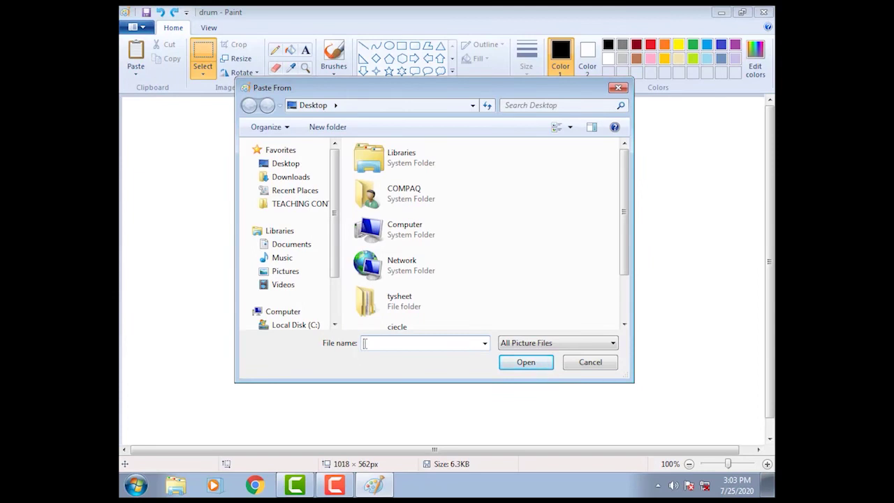
pyautogui.write('dru')
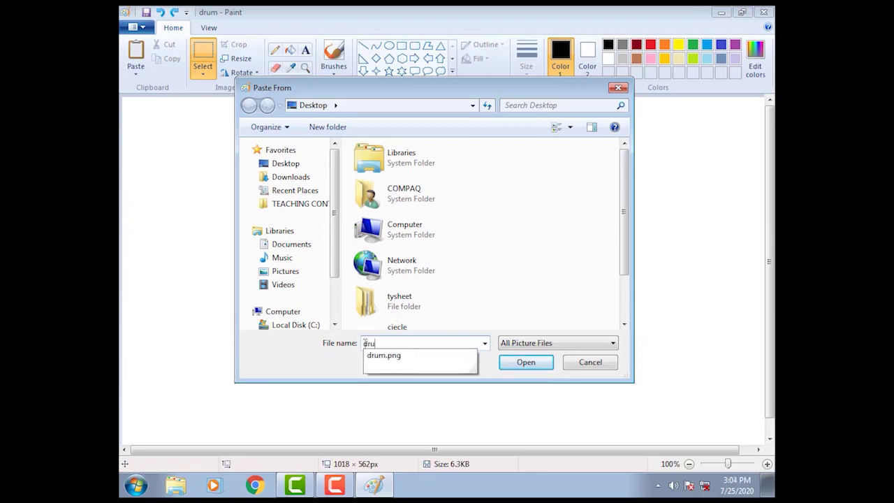
pyautogui.write('m')
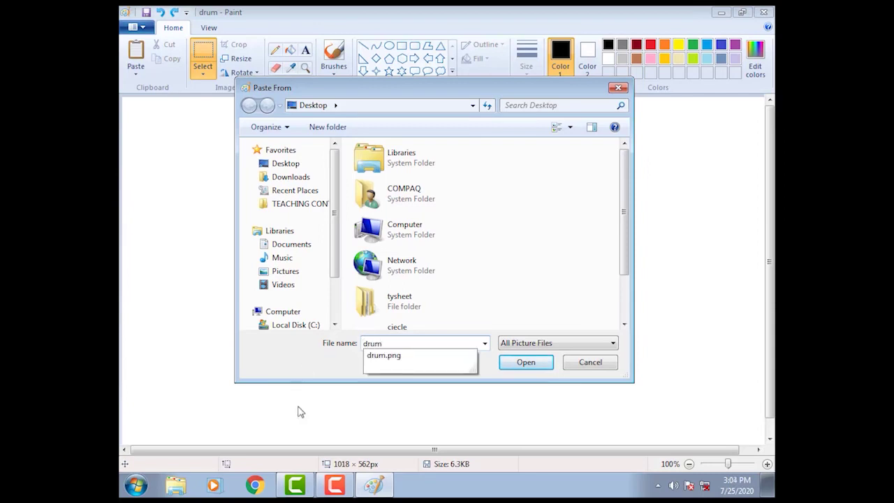
pyautogui.click(619, 89)
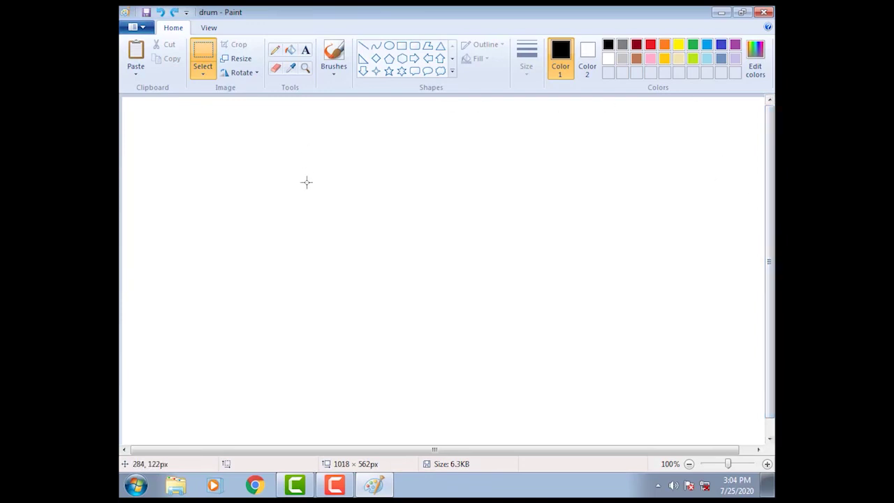
# - Paste the drum back, stretch it wider to 323 × 308px, and move it near the centre
pyautogui.rightClick(329, 224)
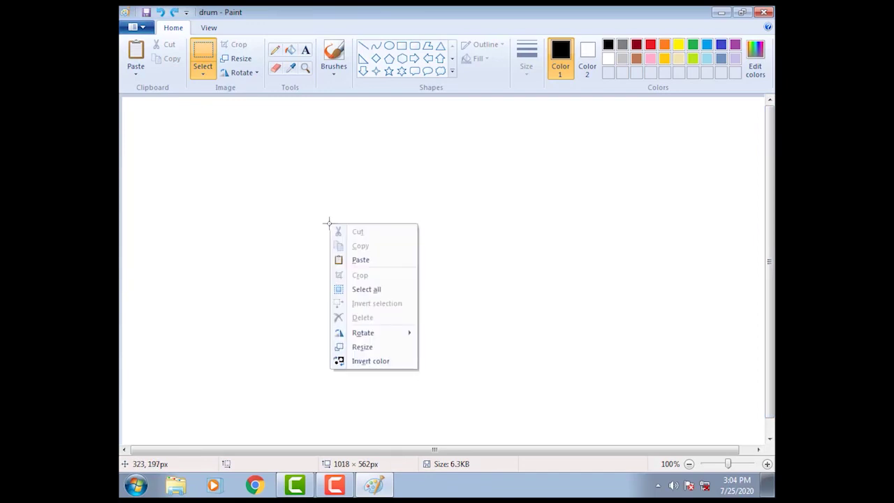
pyautogui.click(355, 262)
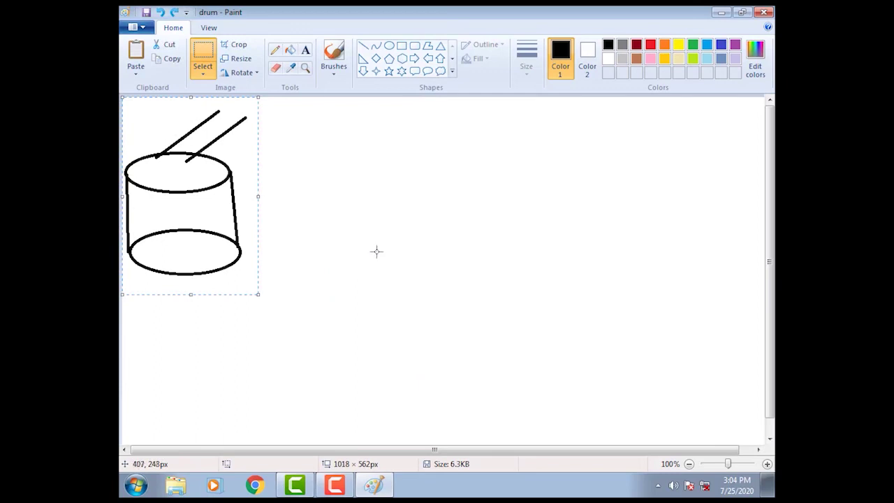
pyautogui.moveTo(259, 198); pyautogui.dragTo(329, 220)
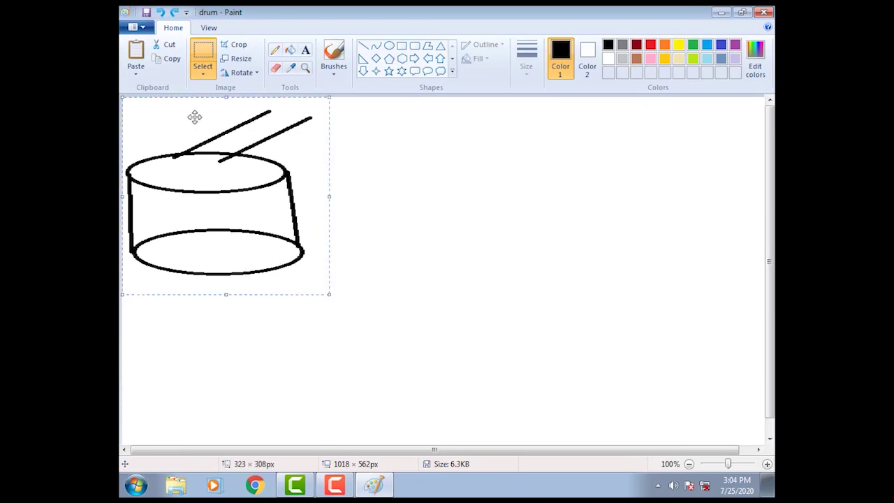
pyautogui.moveTo(194, 117)
pyautogui.mouseDown()
pyautogui.moveTo(217, 140)
pyautogui.moveTo(326, 194)
pyautogui.moveTo(424, 207)
pyautogui.mouseUp()
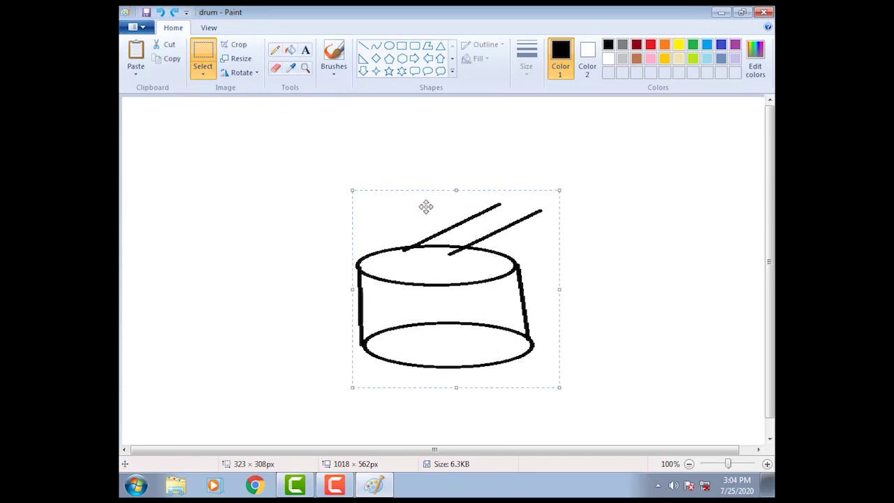